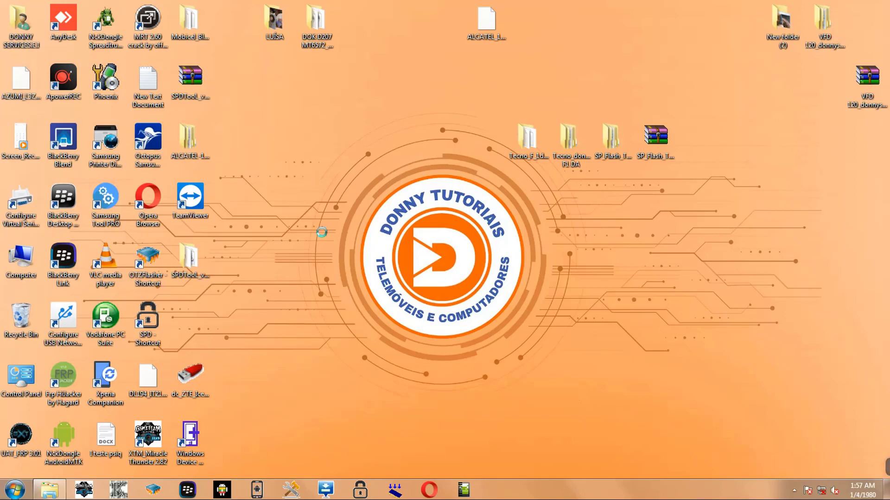
pyautogui.rightClick(313, 165)
pyautogui.click(345, 200)
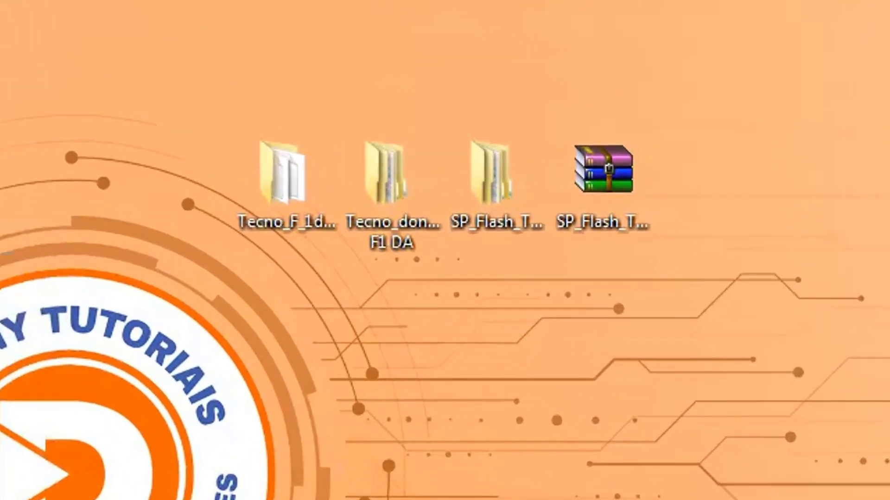
pyautogui.moveTo(725, 266); pyautogui.dragTo(171, 109)
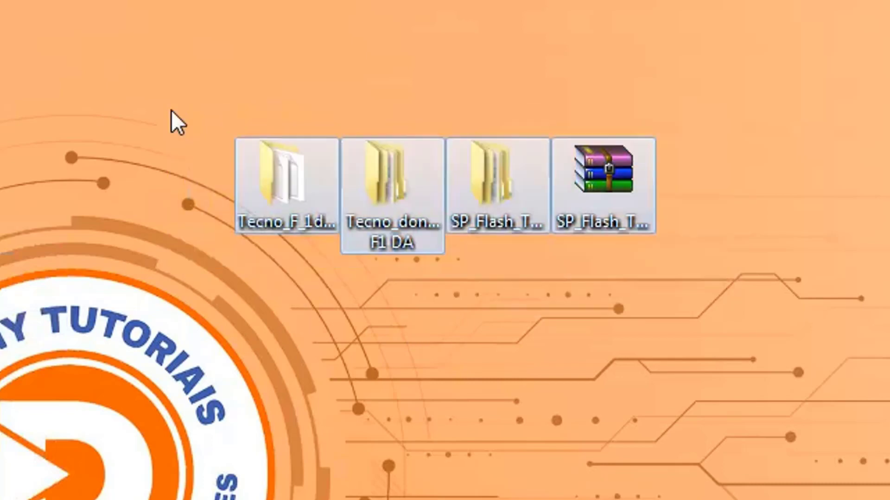
pyautogui.click(599, 195)
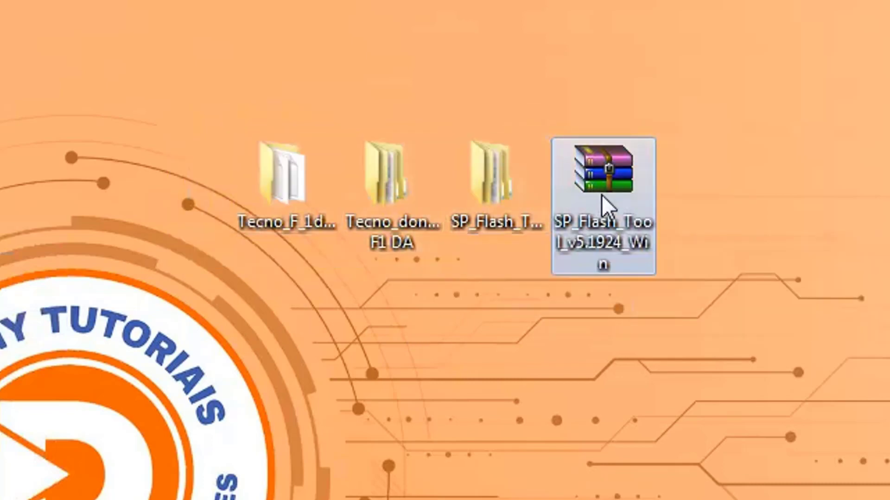
pyautogui.click(391, 217)
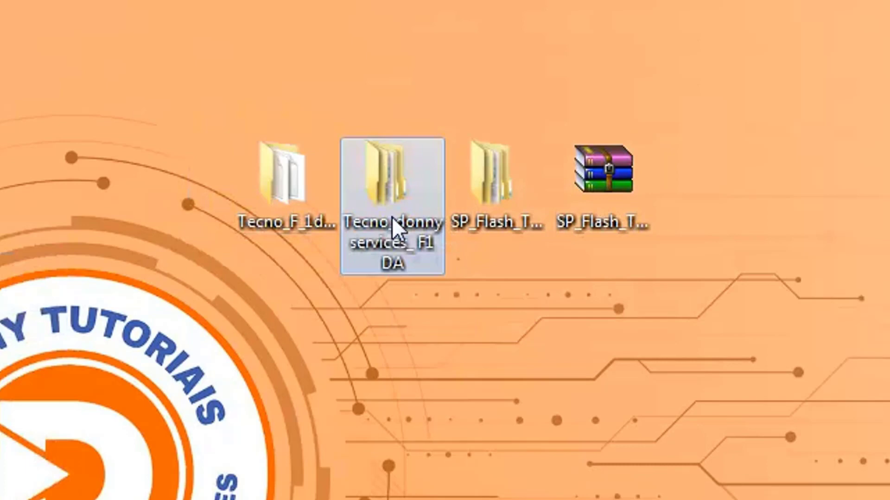
pyautogui.click(275, 206)
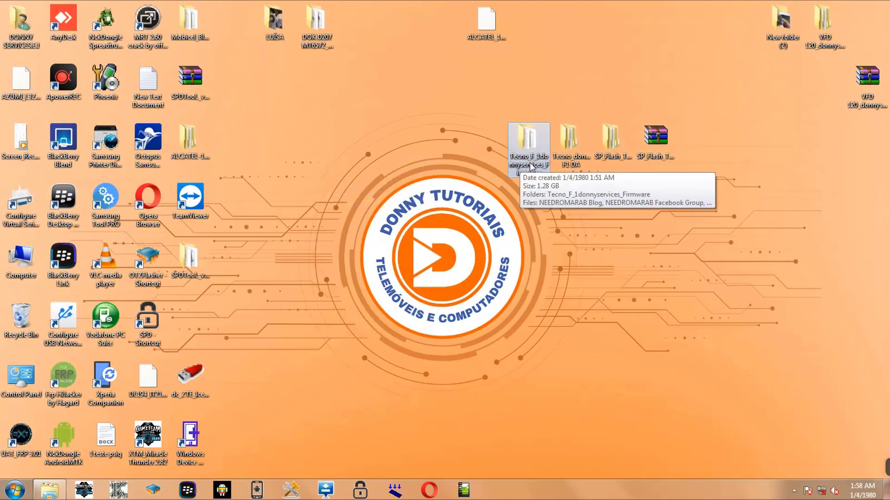
# Step: Move the SP_Flash_Tool_v5.1924_Win archive on the desktop away from the three extracted folders
pyautogui.moveTo(657, 147); pyautogui.dragTo(701, 146)
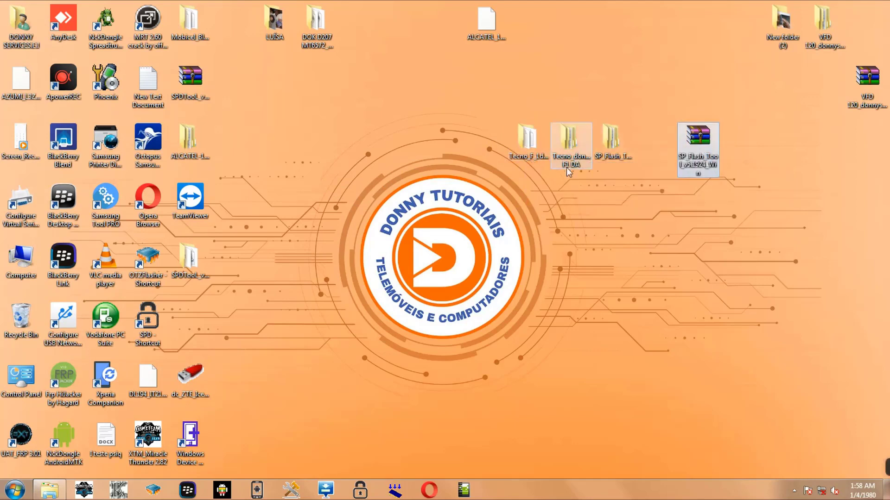
pyautogui.moveTo(519, 181); pyautogui.dragTo(622, 121)
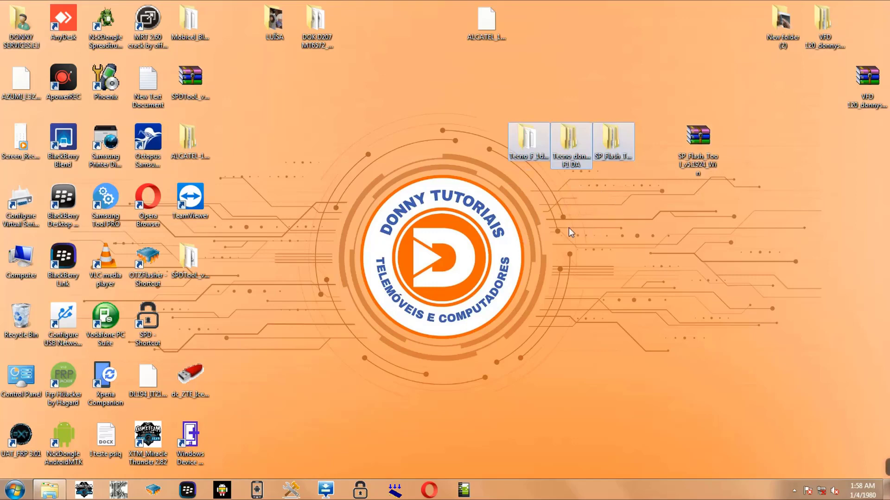
pyautogui.click(665, 234)
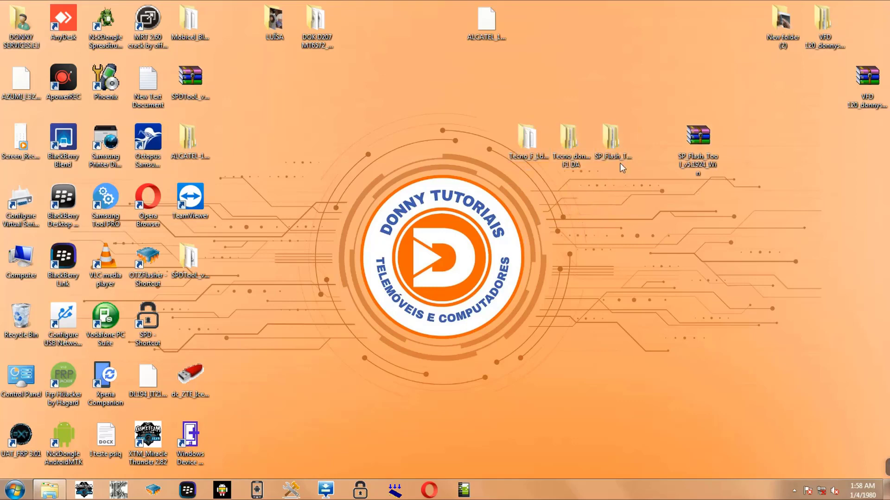
# Step: Launch flash_tool from the inner SP_Flash_Tool_v5.1924_Win folder and move its window to the upper-left area of the desktop
pyautogui.doubleClick(610, 139)
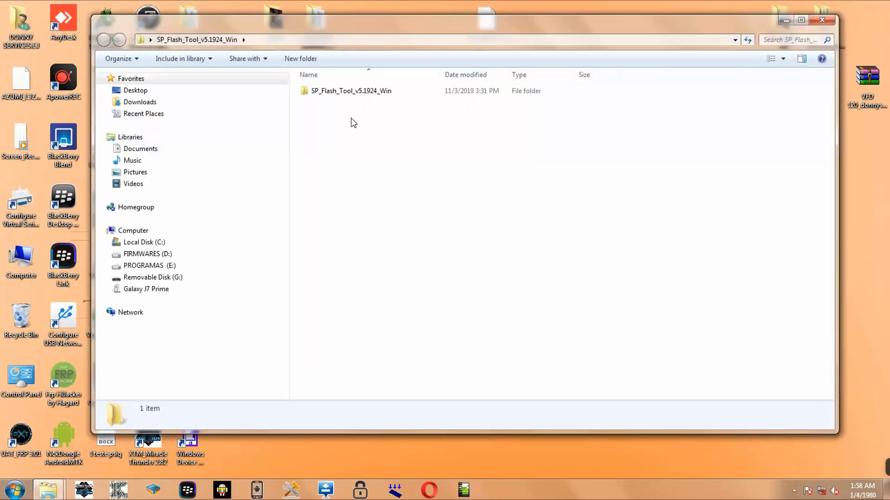
pyautogui.doubleClick(344, 95)
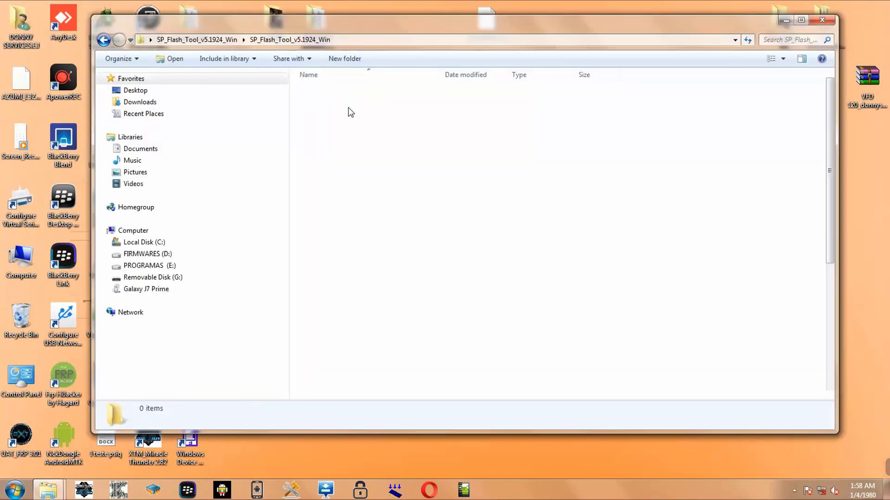
pyautogui.scroll(-5, 425, 185)
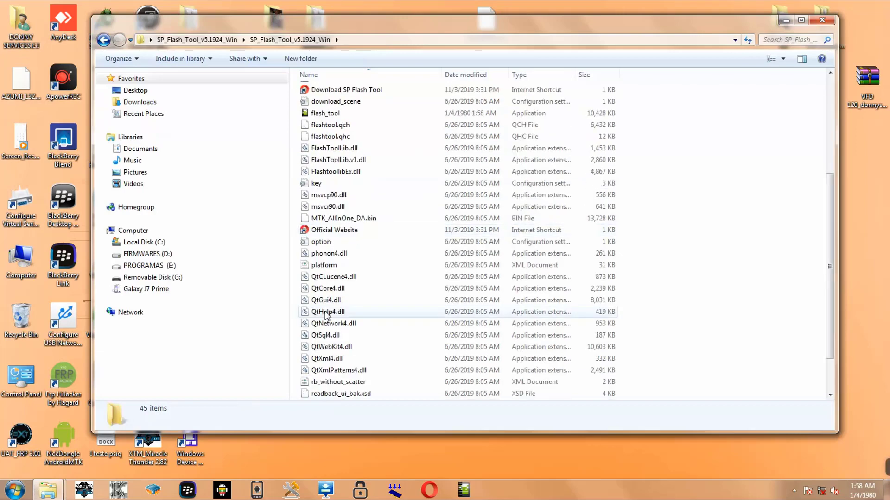
pyautogui.doubleClick(330, 116)
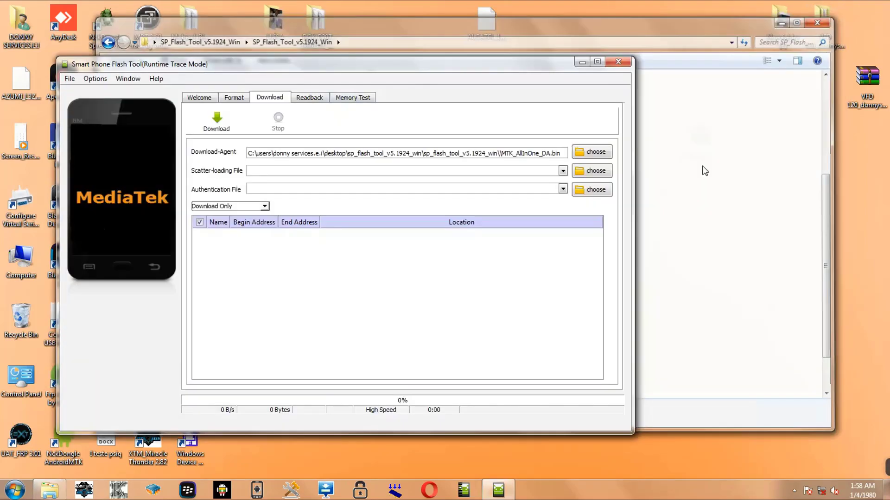
pyautogui.moveTo(326, 73); pyautogui.dragTo(278, 12)
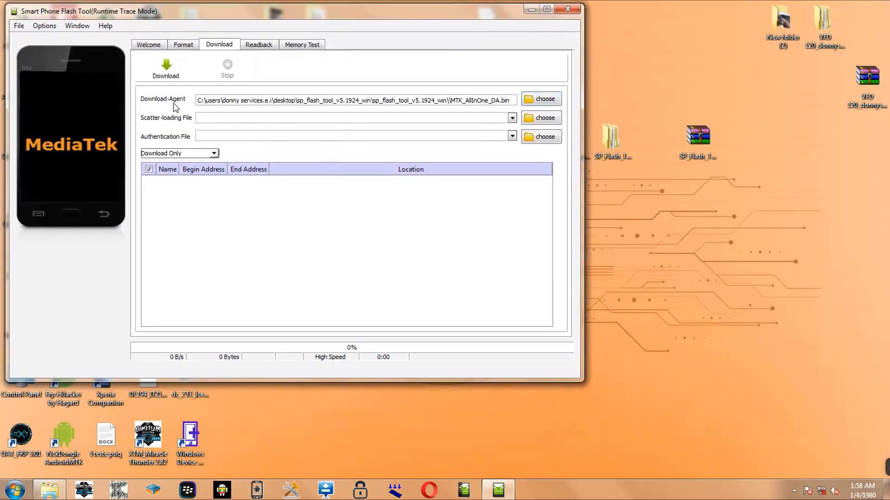
# Step: Try to load DA_donnyservices_SWSEC.bin from the desktop folder Tecno_donnyservices_ F1 DA as the download agent
pyautogui.click(540, 103)
pyautogui.click(56, 98)
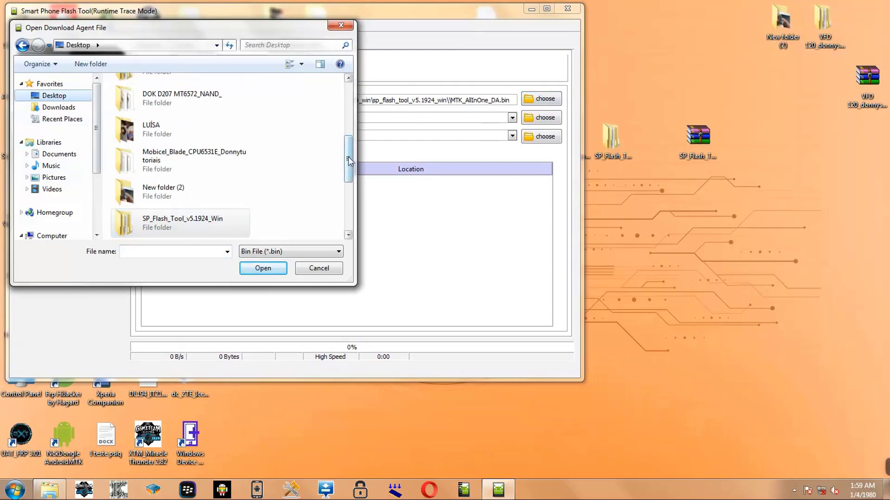
pyautogui.moveTo(348, 161); pyautogui.dragTo(348, 205)
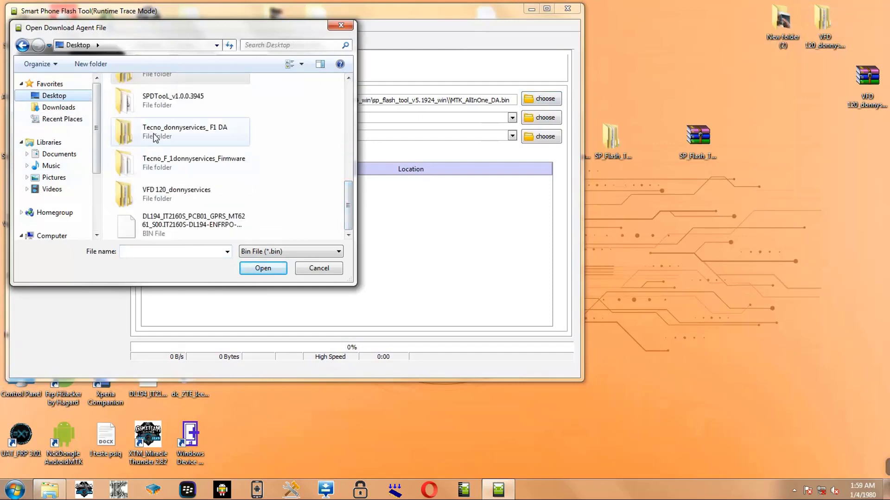
pyautogui.doubleClick(213, 133)
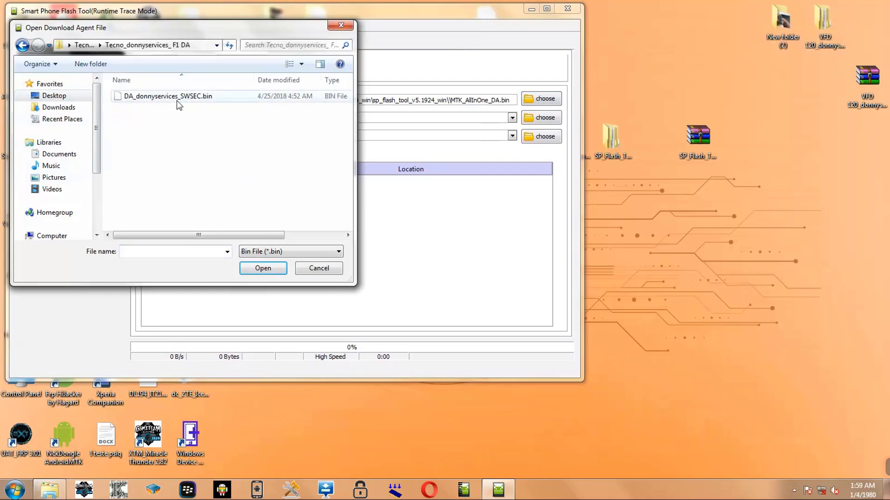
pyautogui.click(163, 97)
pyautogui.click(260, 268)
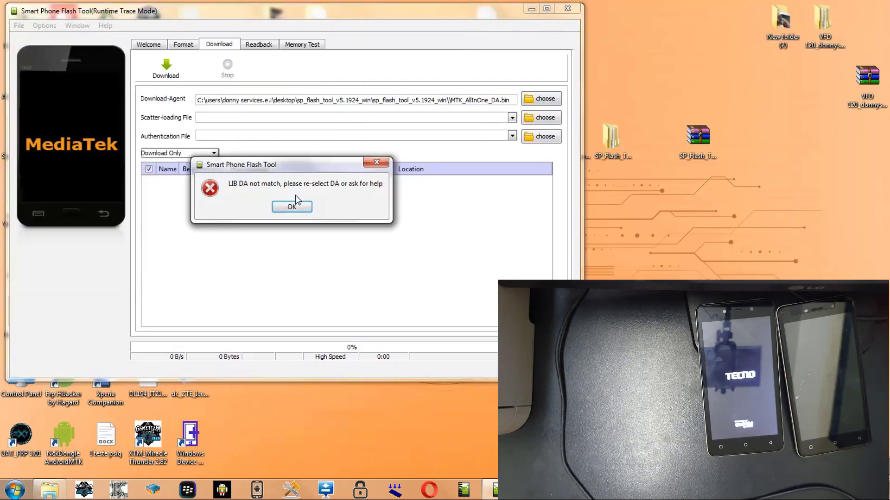
pyautogui.moveTo(302, 169); pyautogui.dragTo(349, 210)
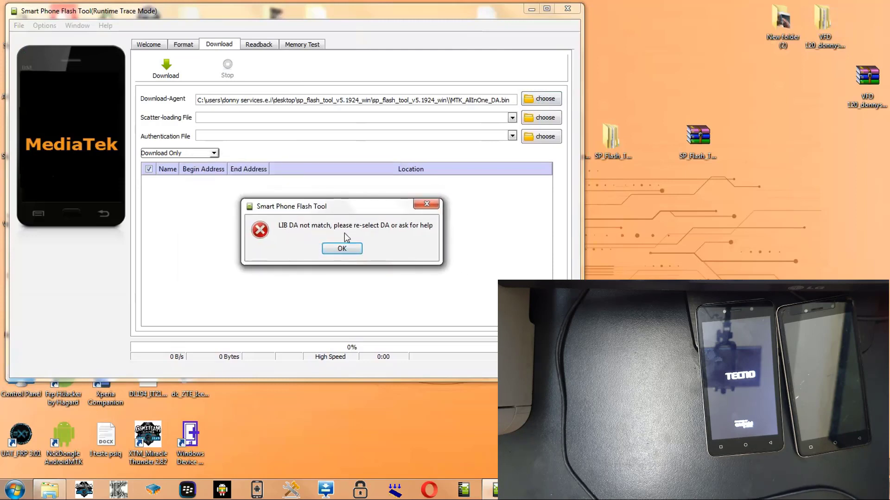
pyautogui.click(343, 248)
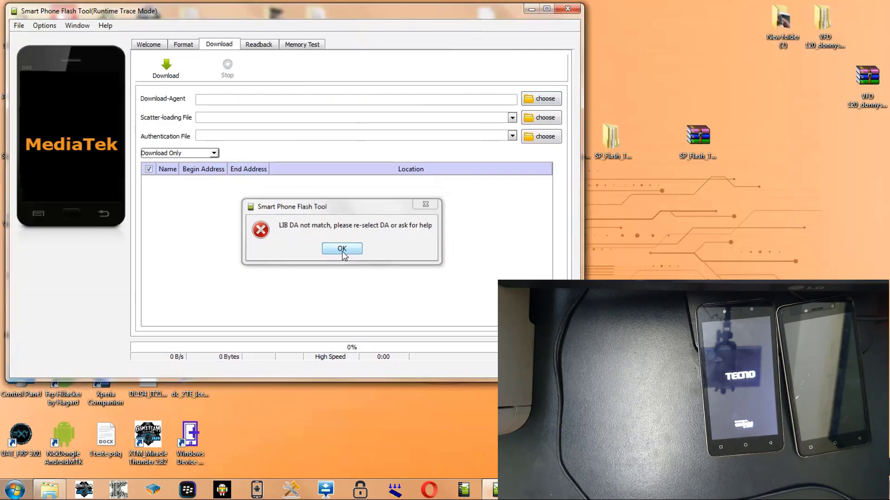
pyautogui.click(342, 249)
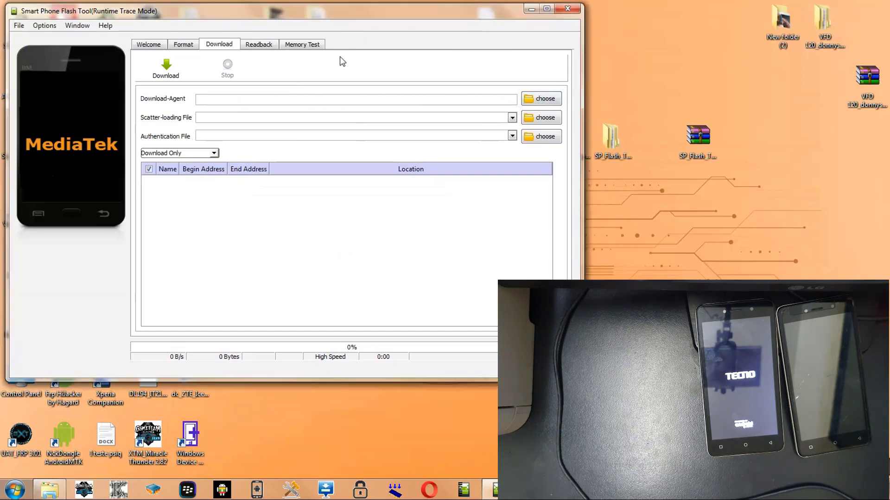
# Step: Turn off the Check LIB DA match option in the general settings and close the options
pyautogui.click(43, 27)
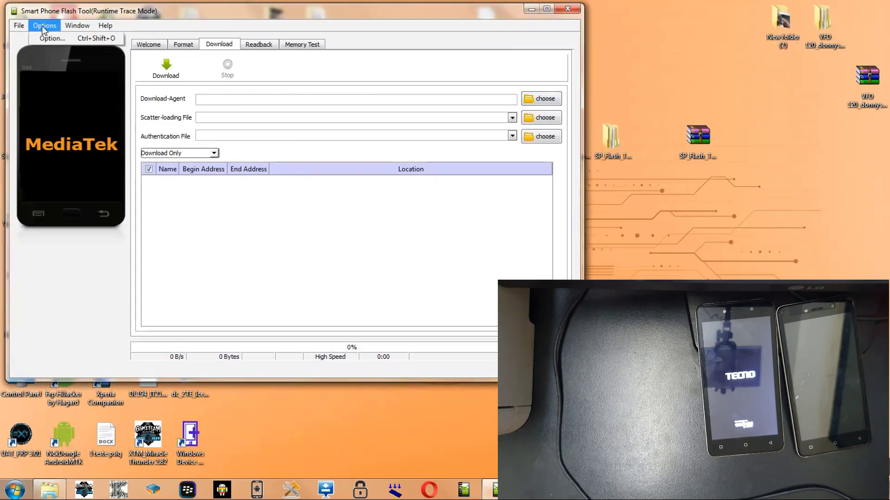
pyautogui.click(63, 40)
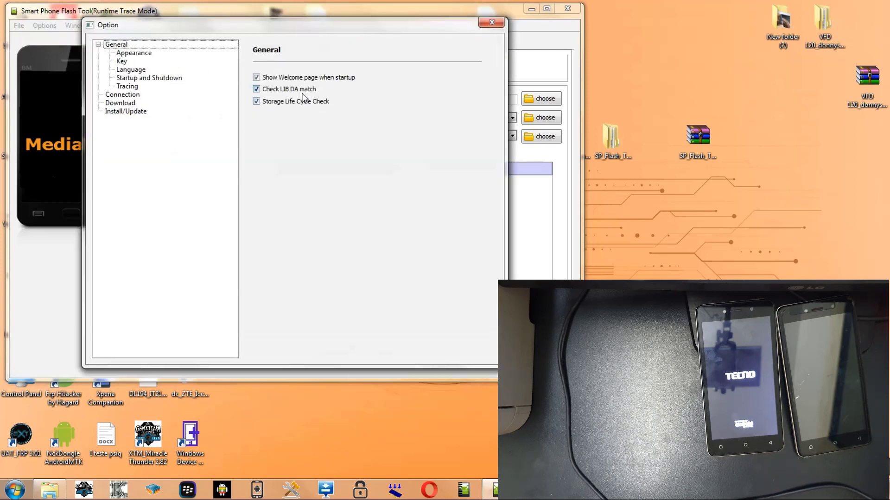
pyautogui.click(257, 91)
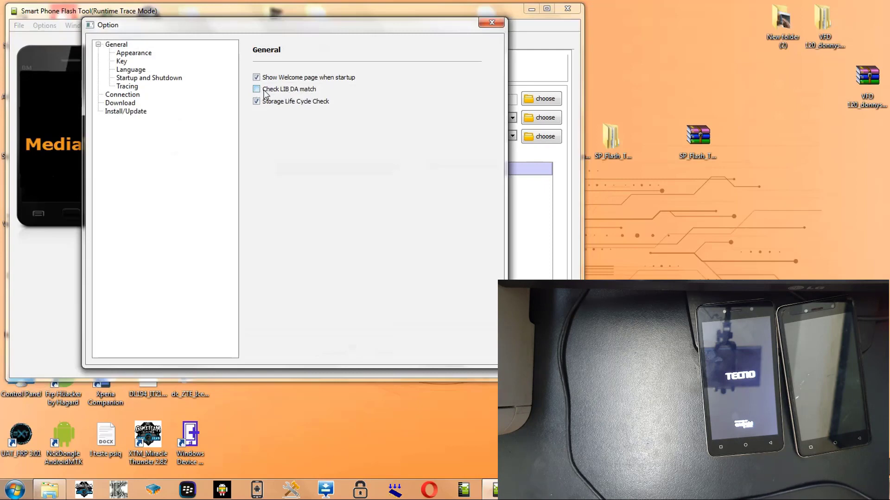
pyautogui.click(487, 25)
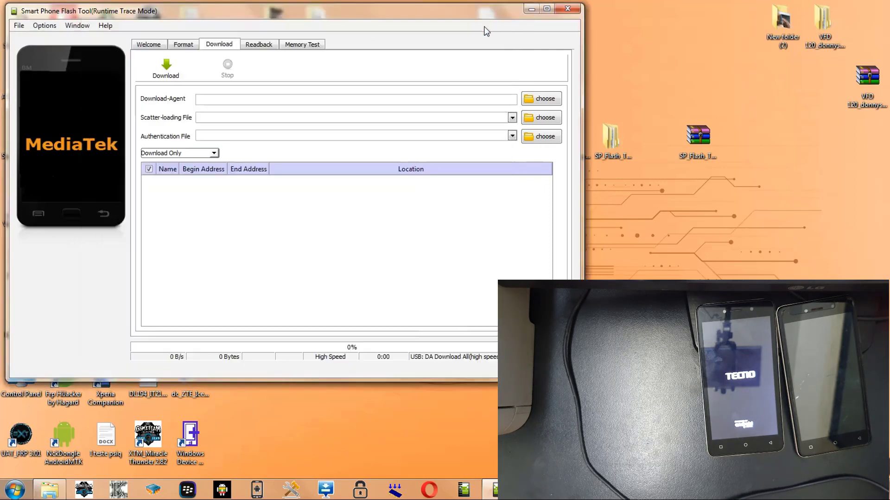
# Step: Load DA_donnyservices_SWSEC.bin from the Tecno_donnyservices_ F1 DA folder as the download agent
pyautogui.click(541, 100)
pyautogui.click(165, 97)
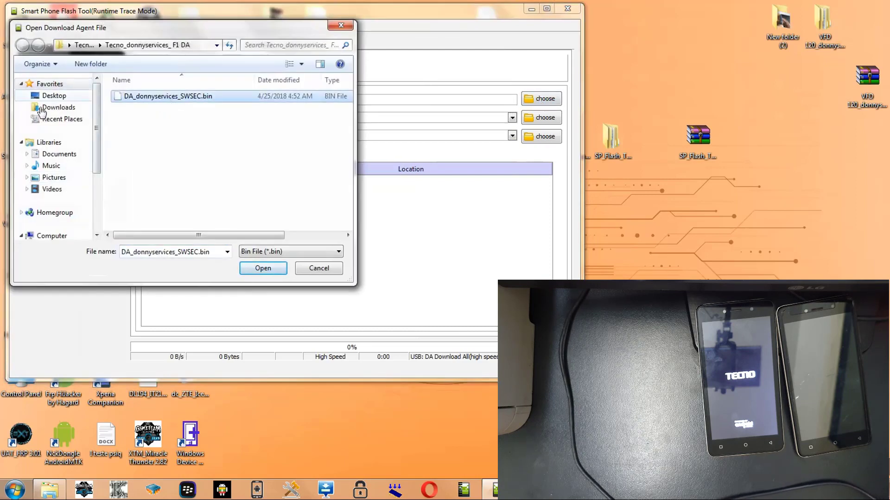
pyautogui.click(262, 269)
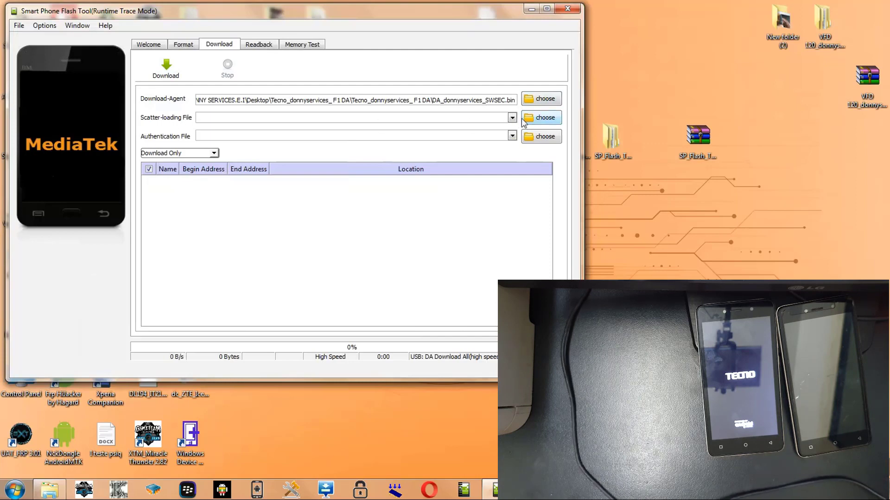
# Step: Load MT6580_Android_scatter from the desktop's Tecno_F_1donnyservices_Firmware folder as the scatter-loading file
pyautogui.click(540, 118)
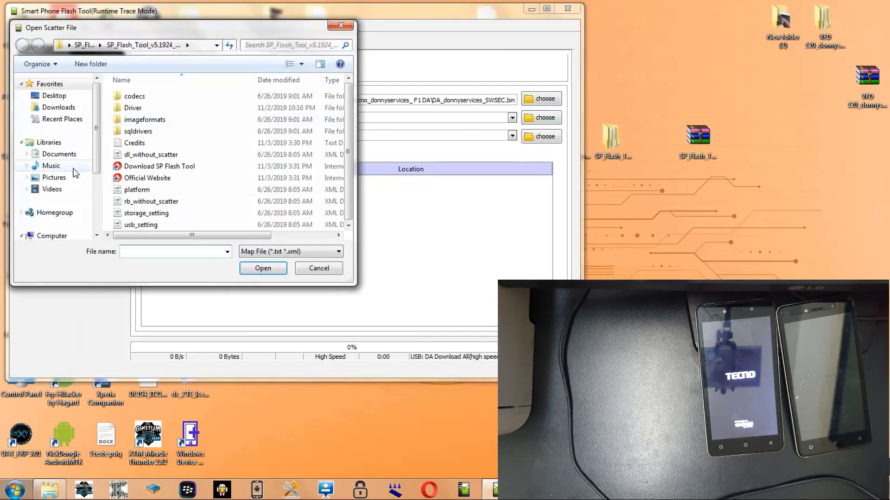
pyautogui.click(53, 96)
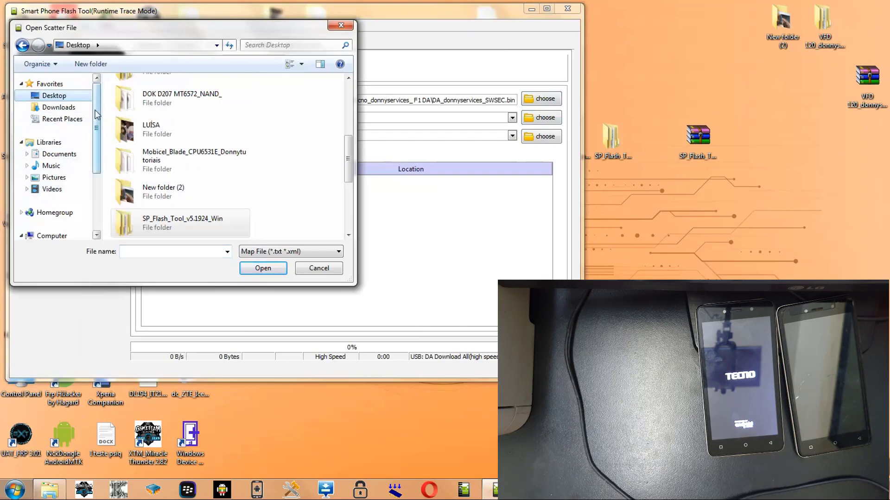
pyautogui.scroll(-3, 98, 162)
pyautogui.scroll(-1, 98, 162)
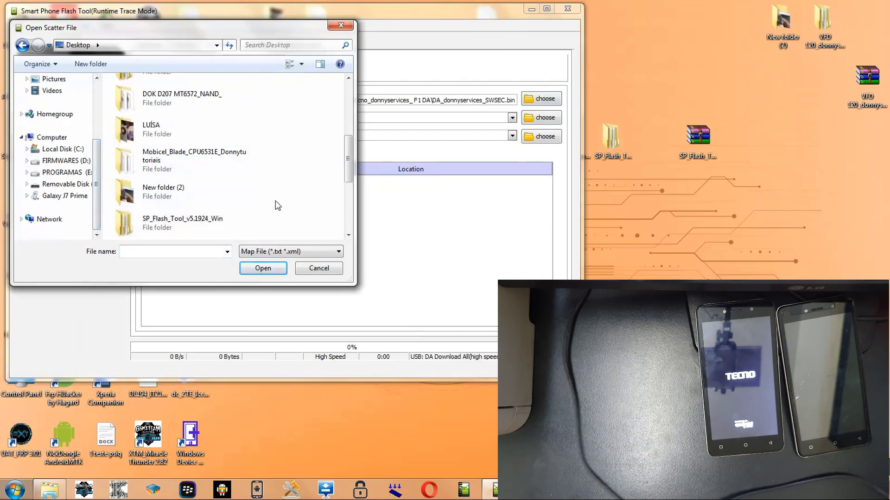
pyautogui.scroll(-3, 227, 159)
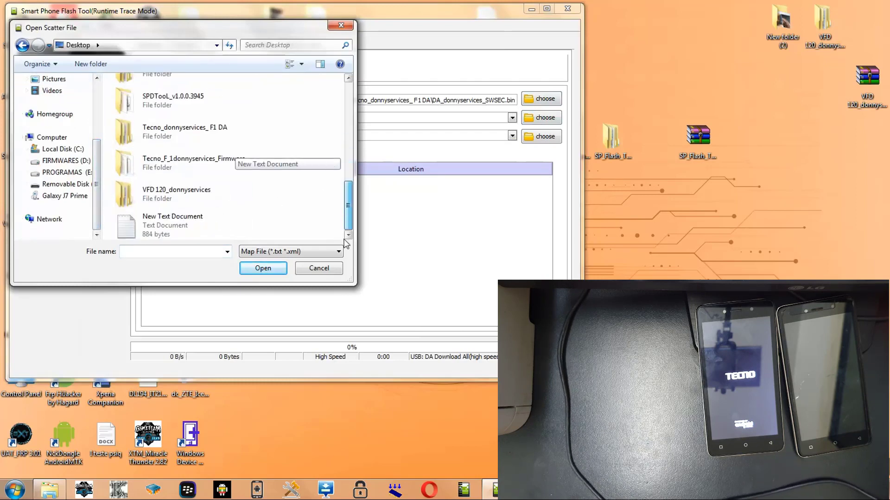
pyautogui.doubleClick(172, 167)
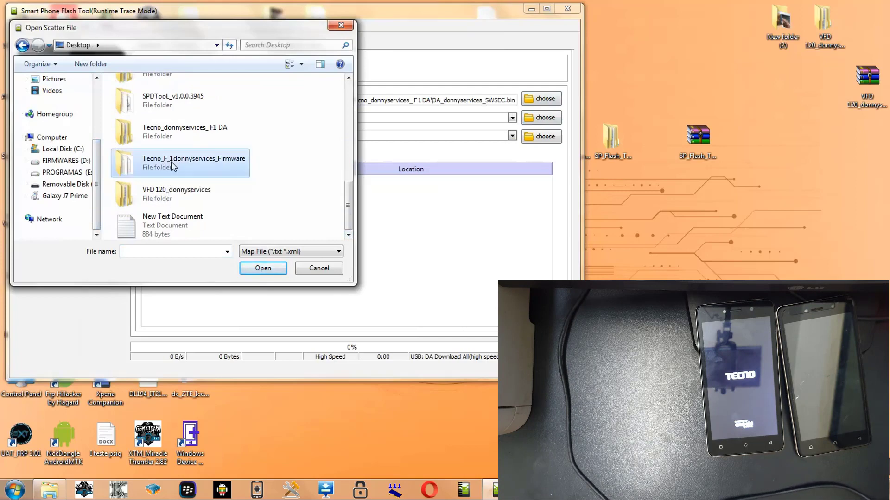
pyautogui.doubleClick(168, 96)
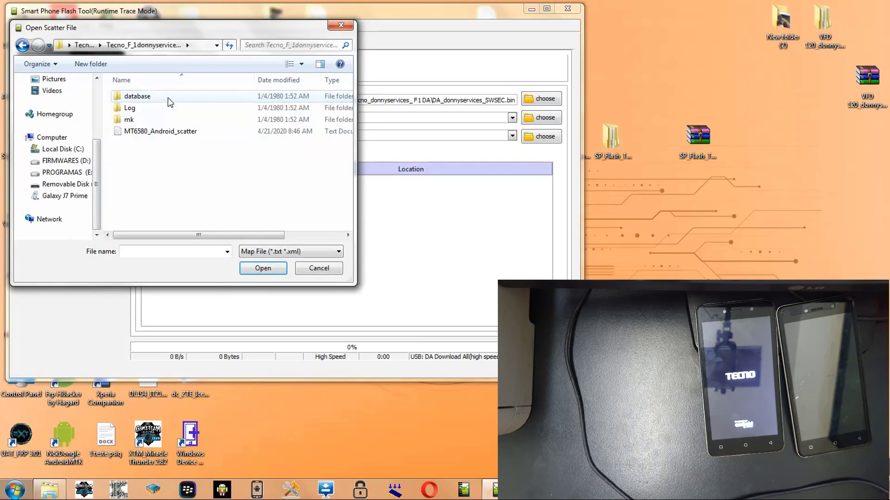
pyautogui.click(166, 134)
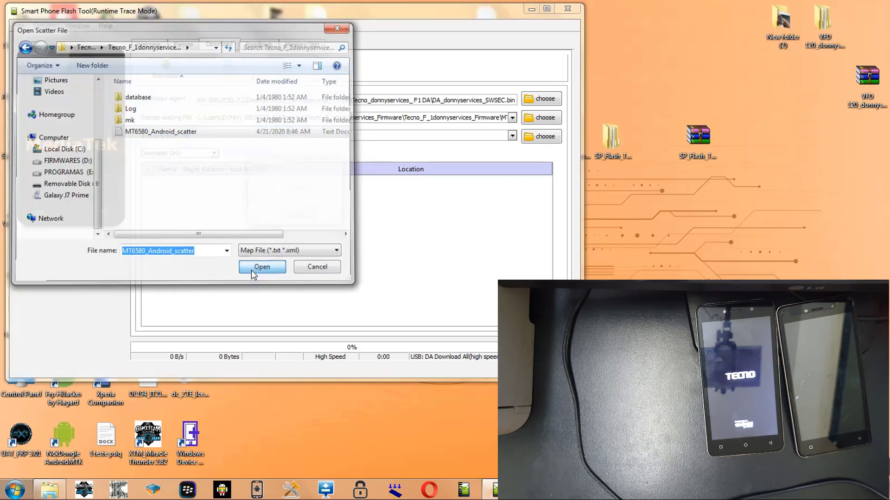
pyautogui.click(251, 271)
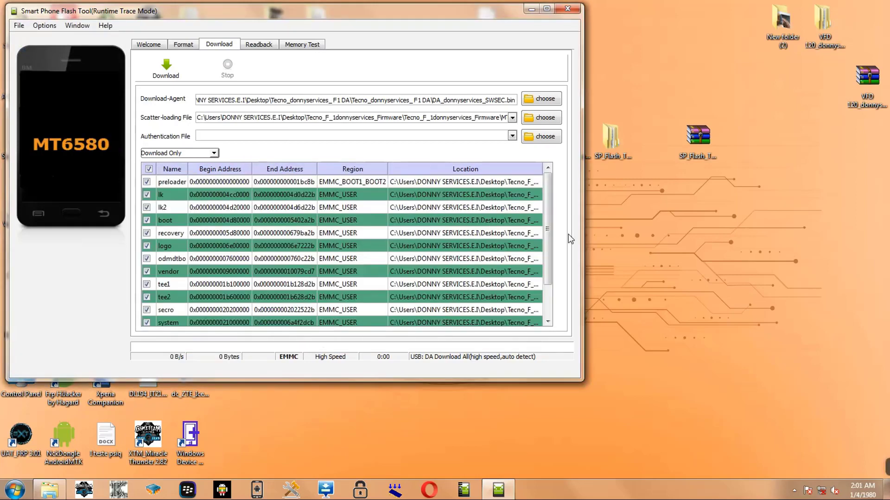
# Step: Flash all listed firmware partitions to the phone in Download Only mode and dismiss the completion dialog
pyautogui.scroll(-1, 552, 280)
pyautogui.scroll(1, 469, 268)
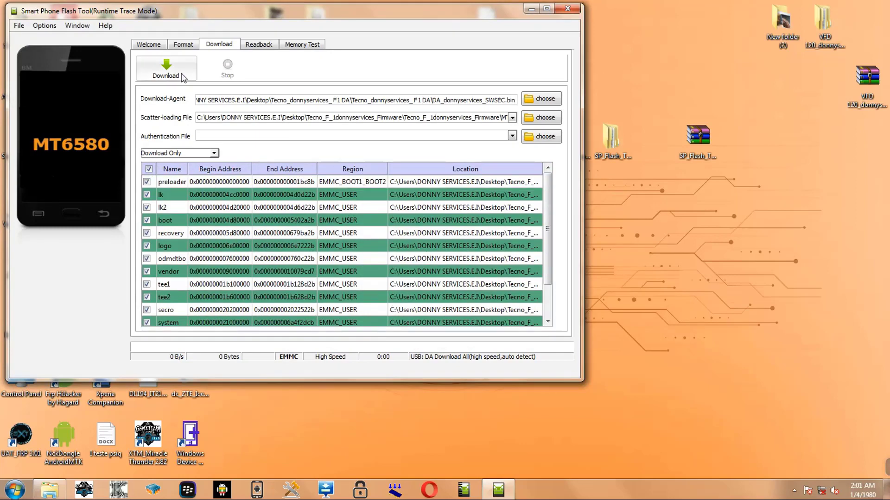
pyautogui.click(215, 154)
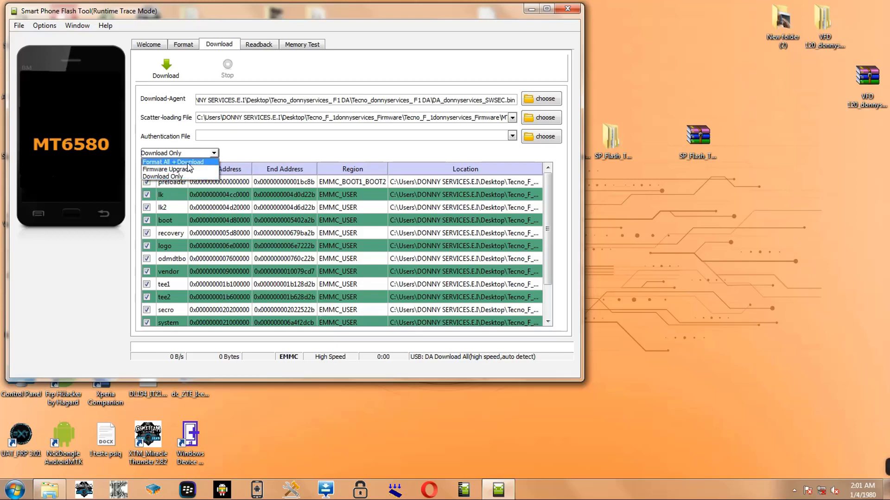
pyautogui.click(162, 176)
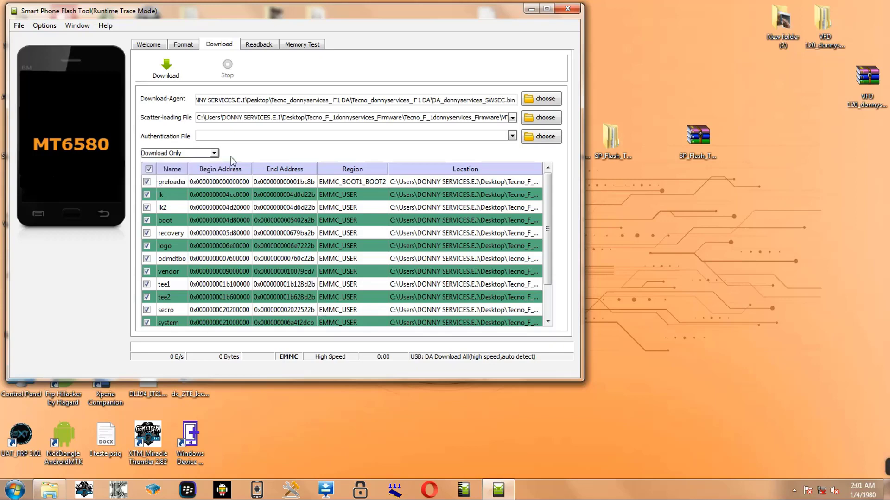
pyautogui.click(169, 76)
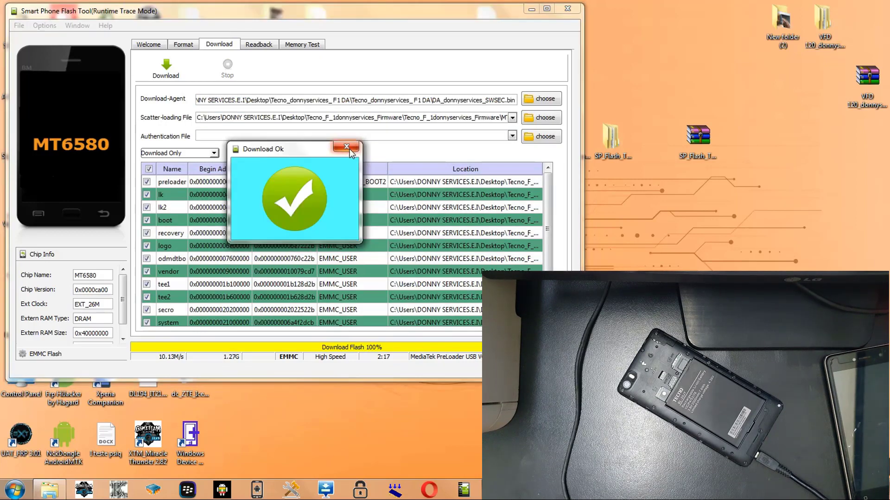
pyautogui.click(349, 149)
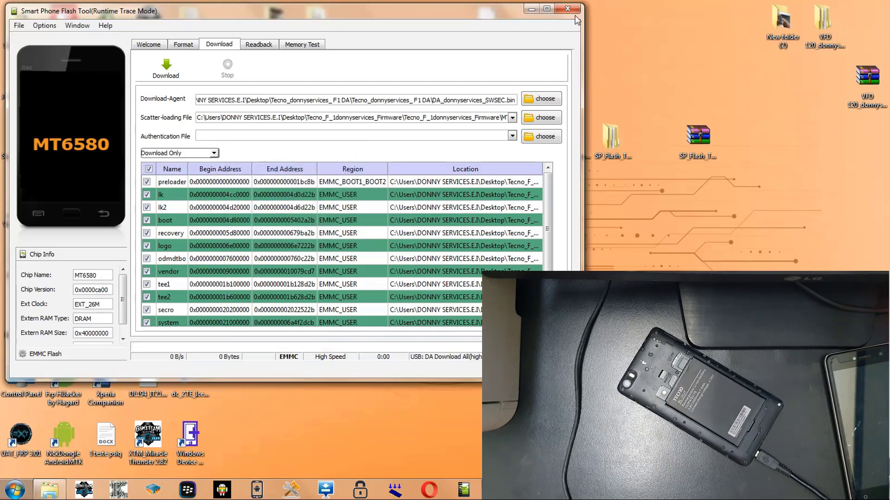